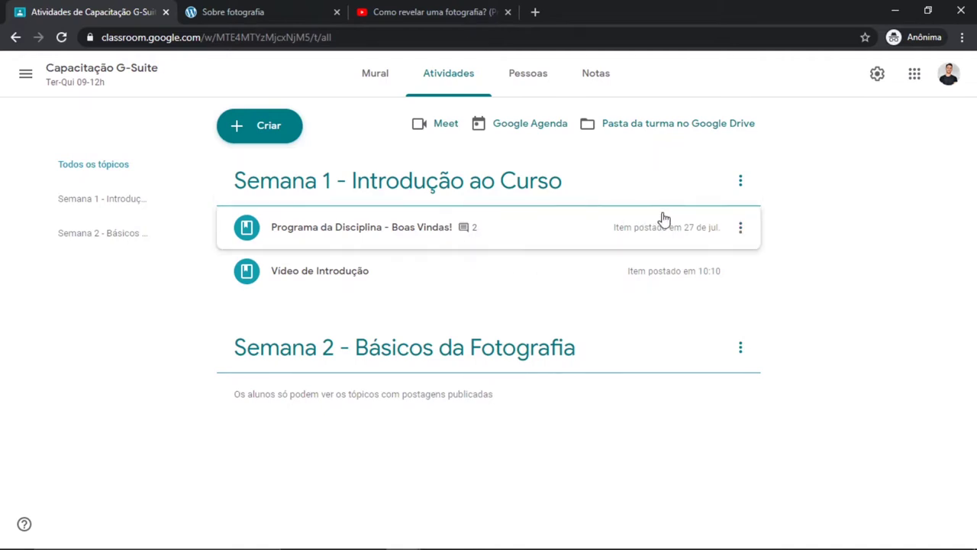
- Move "Programa da Disciplina - Boas Vindas!" below "Vídeo de Introdução" in Semana 1, and restore the original order
{"action": "left_click", "coordinate": [741, 229]}
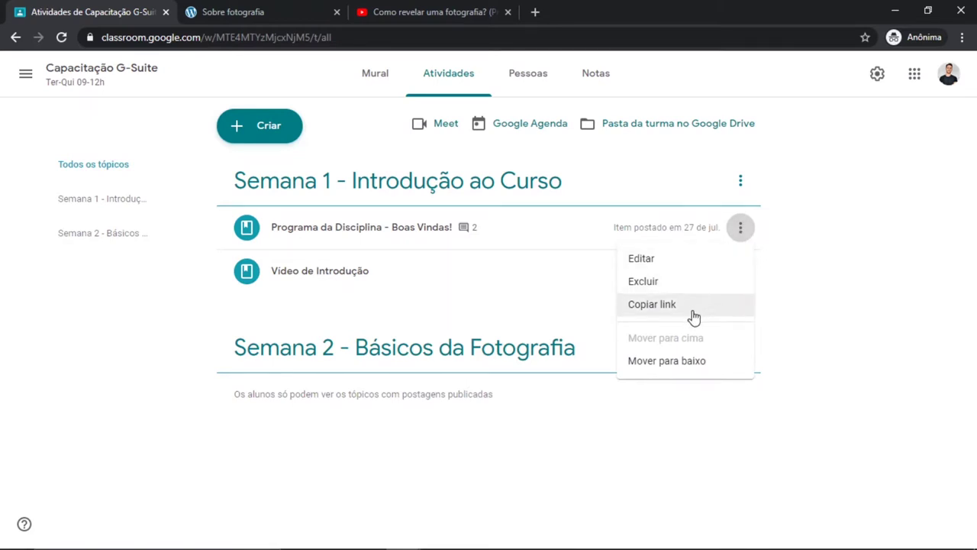
{"action": "left_click", "coordinate": [658, 370]}
{"action": "left_click_drag", "start_coordinate": [343, 233], "coordinate": [353, 269]}
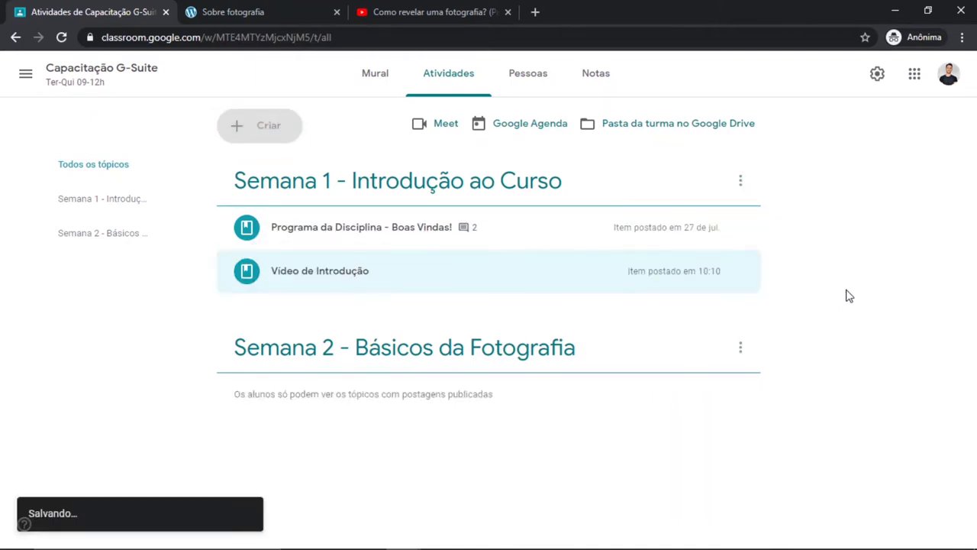
- View the full page of the "Programa da Disciplina - Boas Vindas!" material, including its class comments and its edit options
{"action": "mouse_move", "coordinate": [737, 237]}
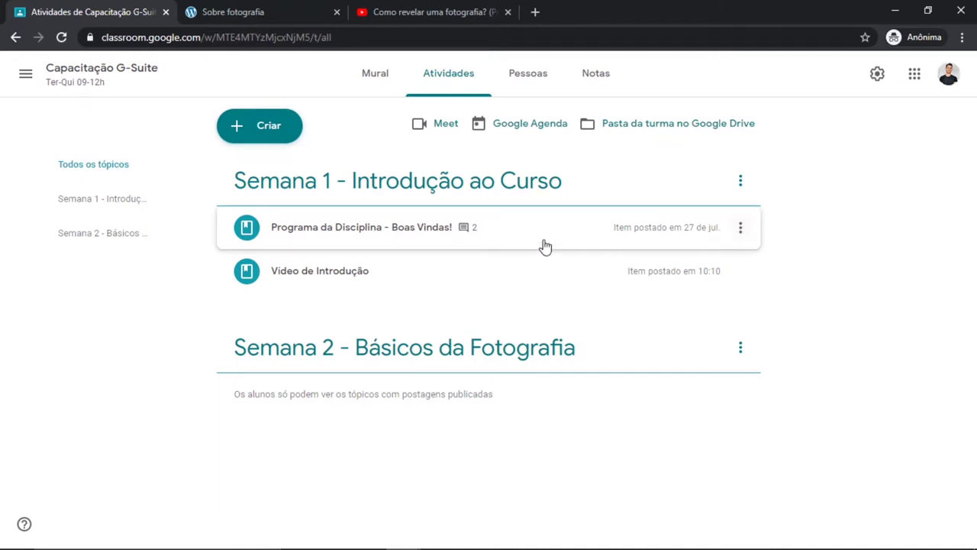
{"action": "left_click", "coordinate": [393, 227]}
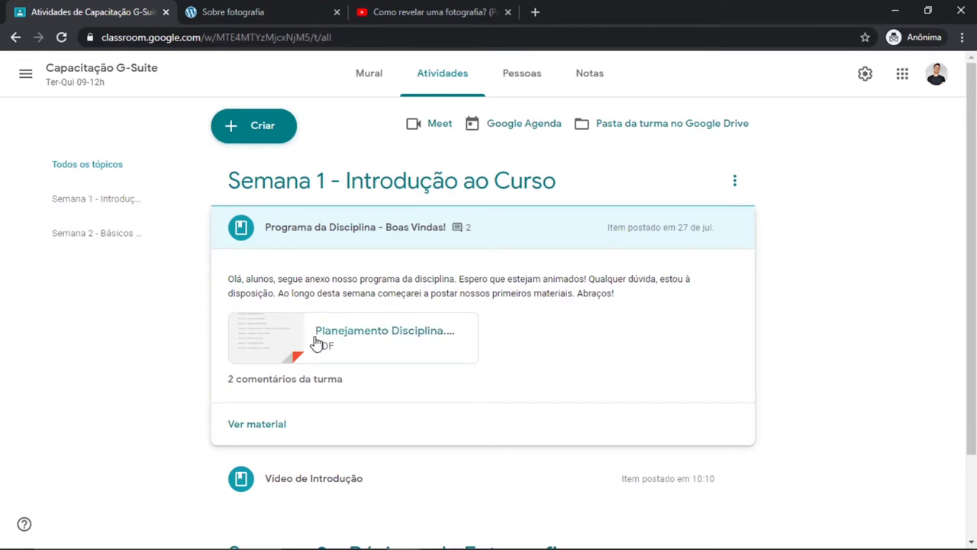
{"action": "left_click", "coordinate": [297, 379]}
{"action": "left_click", "coordinate": [160, 358]}
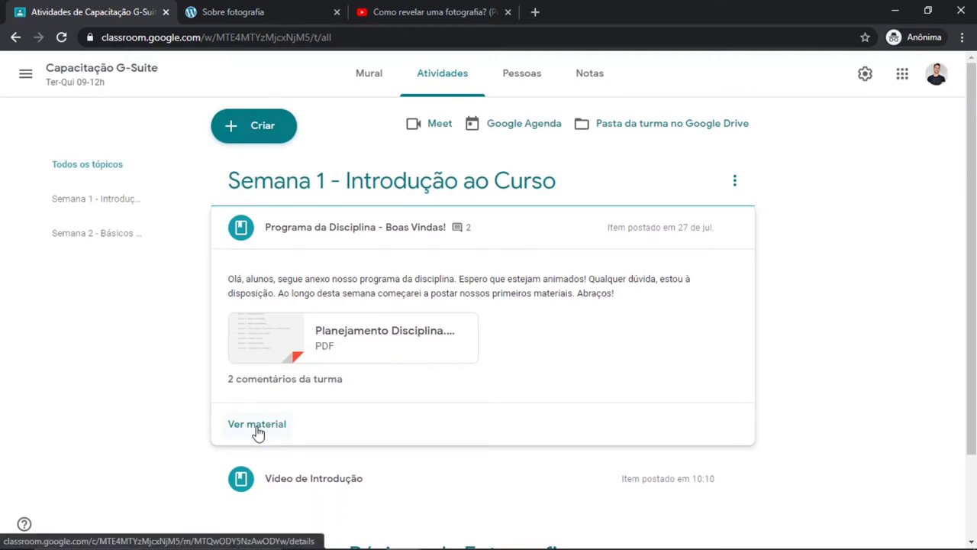
{"action": "left_click", "coordinate": [257, 424]}
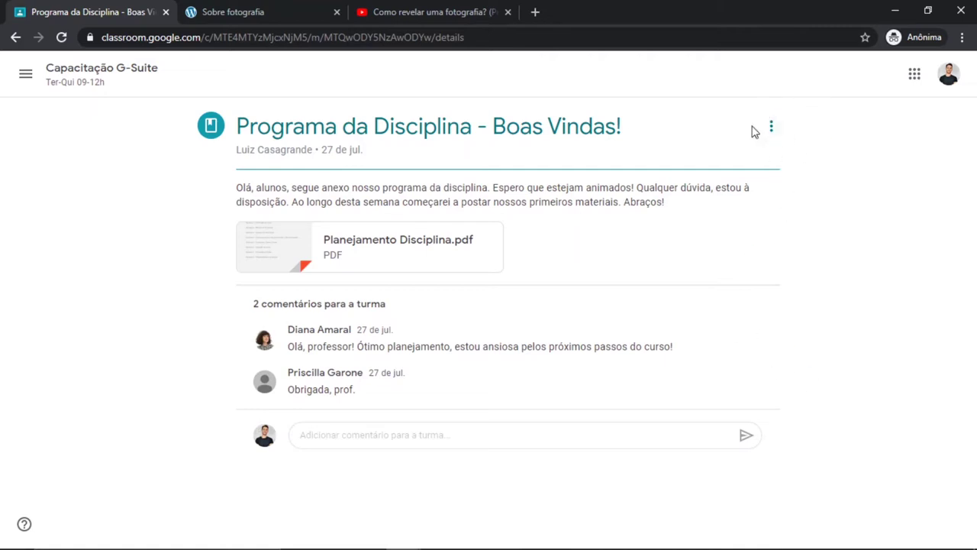
{"action": "left_click", "coordinate": [772, 130]}
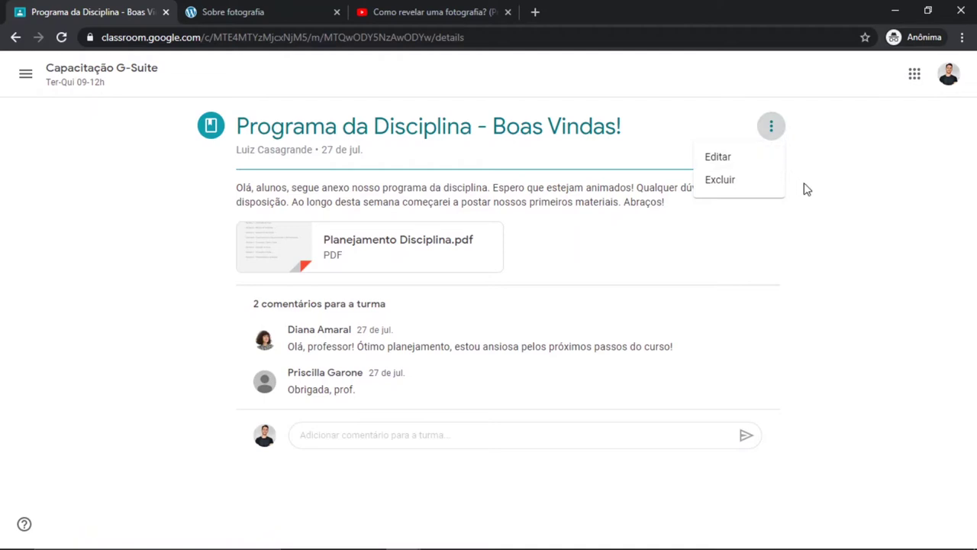
- Return to the activities of the Capacitação G-Suite class and start a new material post
{"action": "left_click", "coordinate": [74, 69]}
{"action": "left_click", "coordinate": [25, 73]}
{"action": "left_click", "coordinate": [111, 286]}
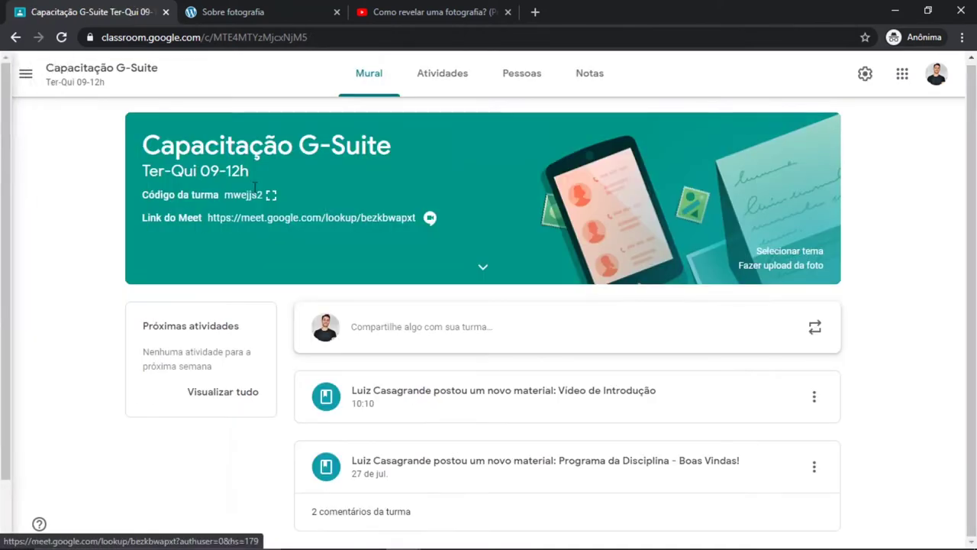
{"action": "left_click", "coordinate": [463, 67]}
{"action": "left_click", "coordinate": [266, 136]}
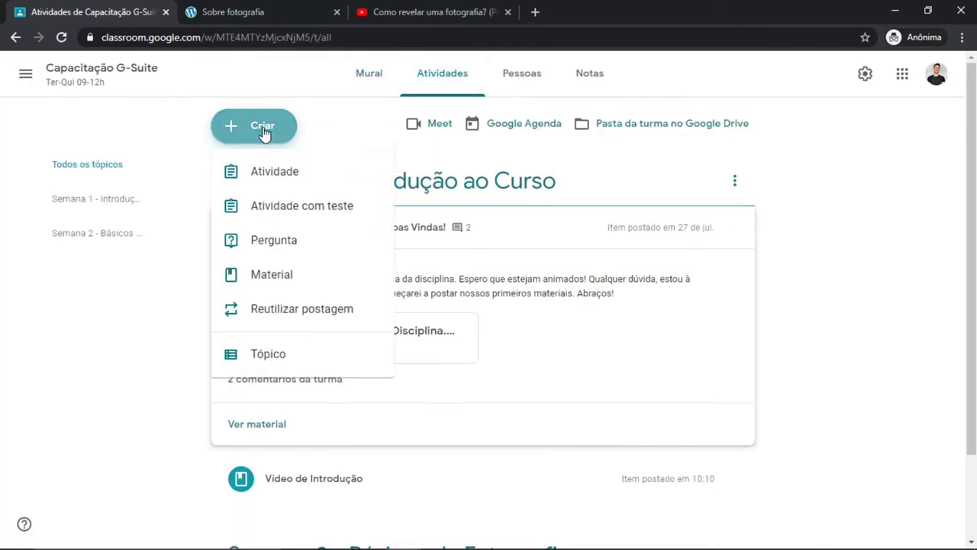
{"action": "left_click", "coordinate": [295, 286]}
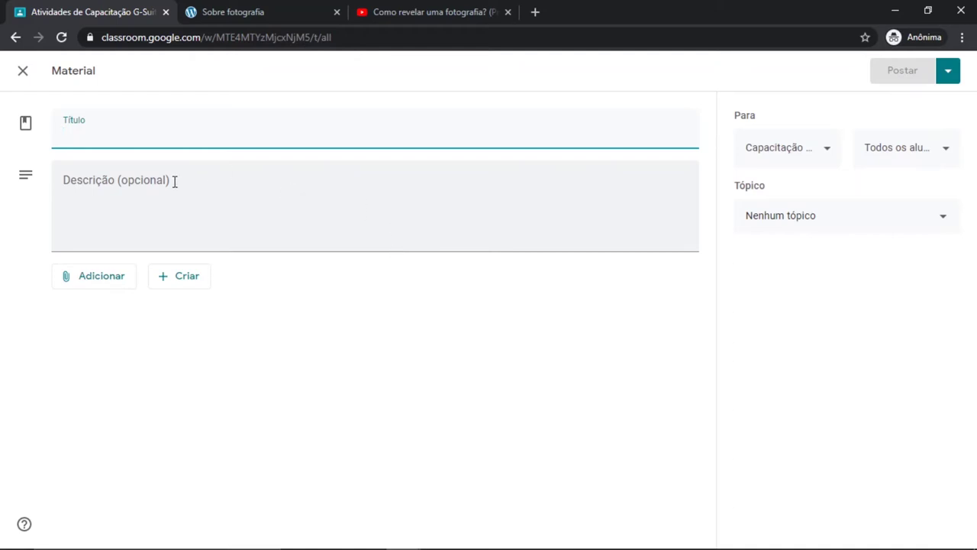
- Attach the image td_camera_fotografica.jpg from the recent Google Drive files to the new material
{"action": "left_click", "coordinate": [109, 284]}
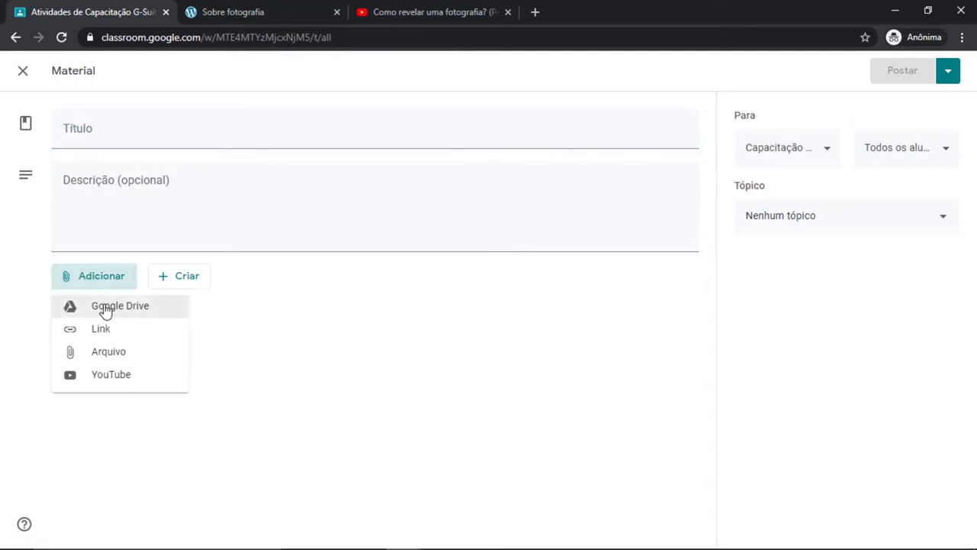
{"action": "left_click", "coordinate": [104, 308]}
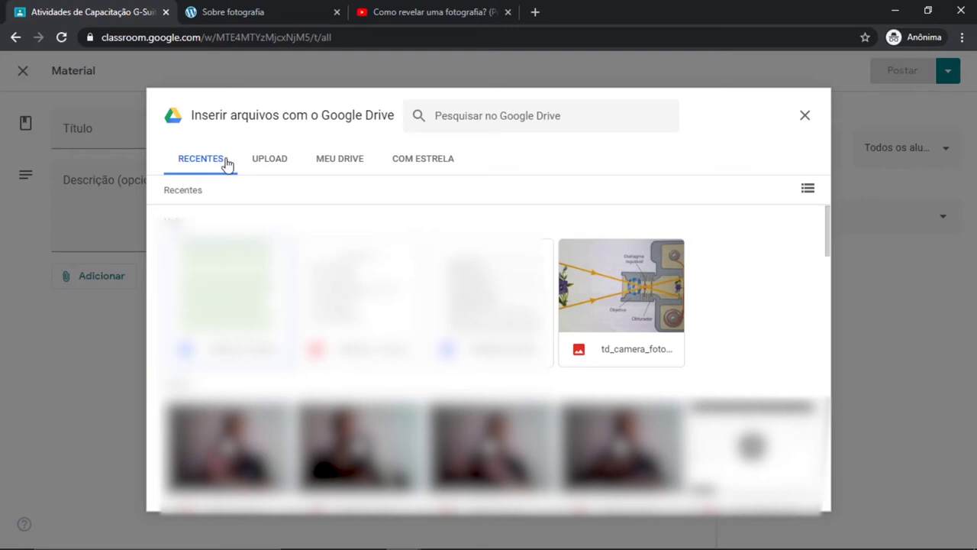
{"action": "left_click", "coordinate": [259, 163]}
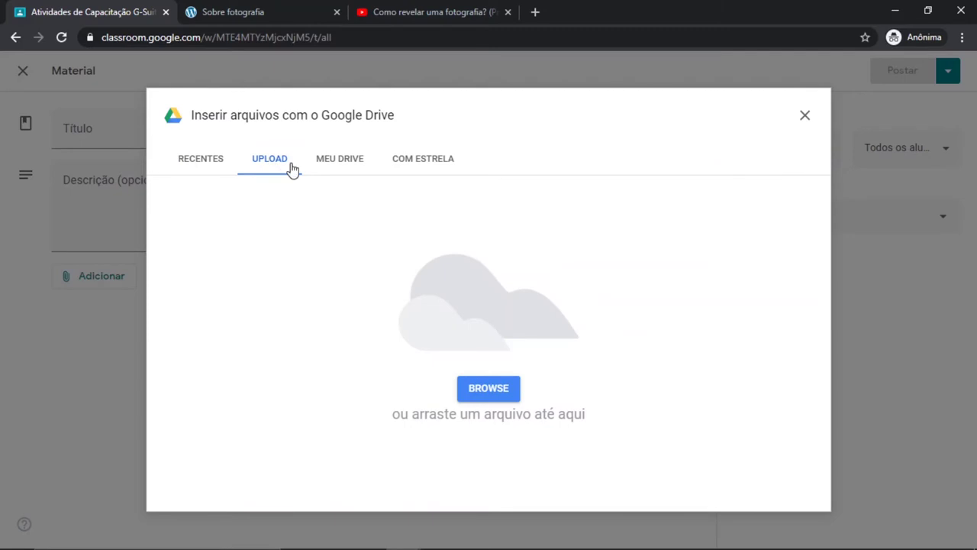
{"action": "left_click", "coordinate": [334, 162]}
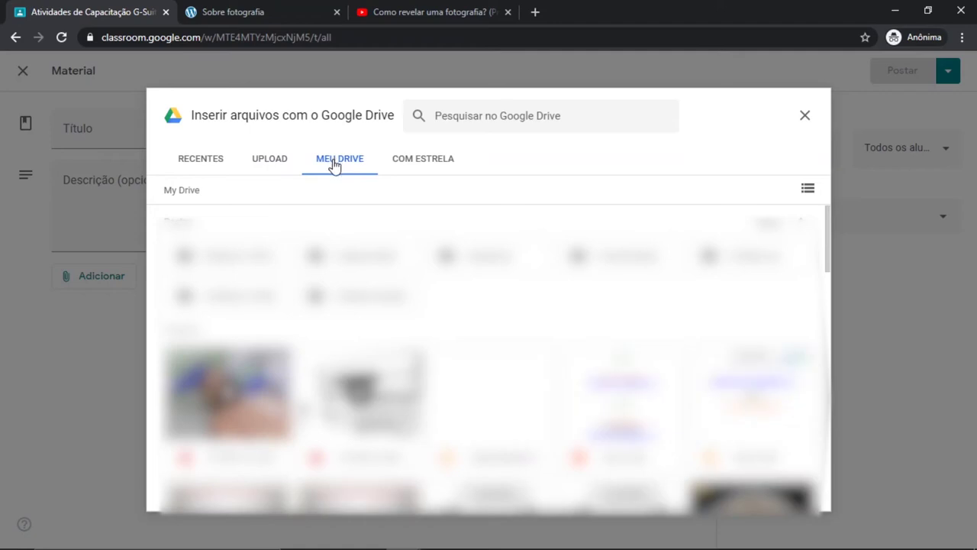
{"action": "left_click", "coordinate": [412, 165]}
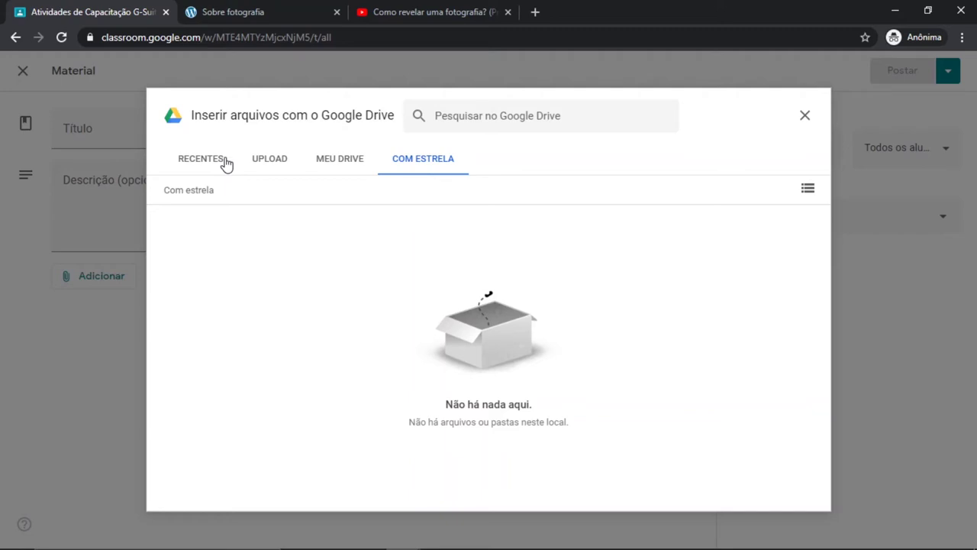
{"action": "left_click", "coordinate": [217, 164]}
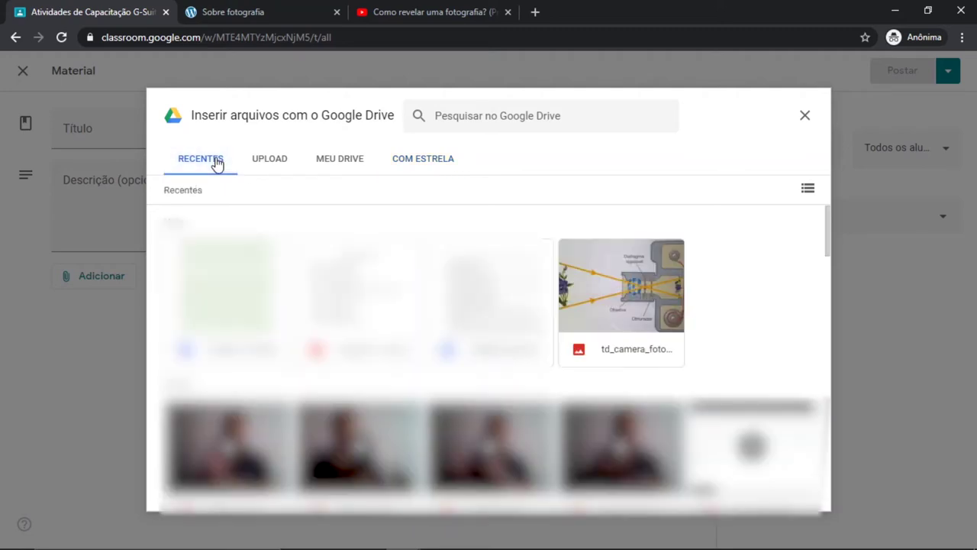
{"action": "double_click", "coordinate": [613, 294]}
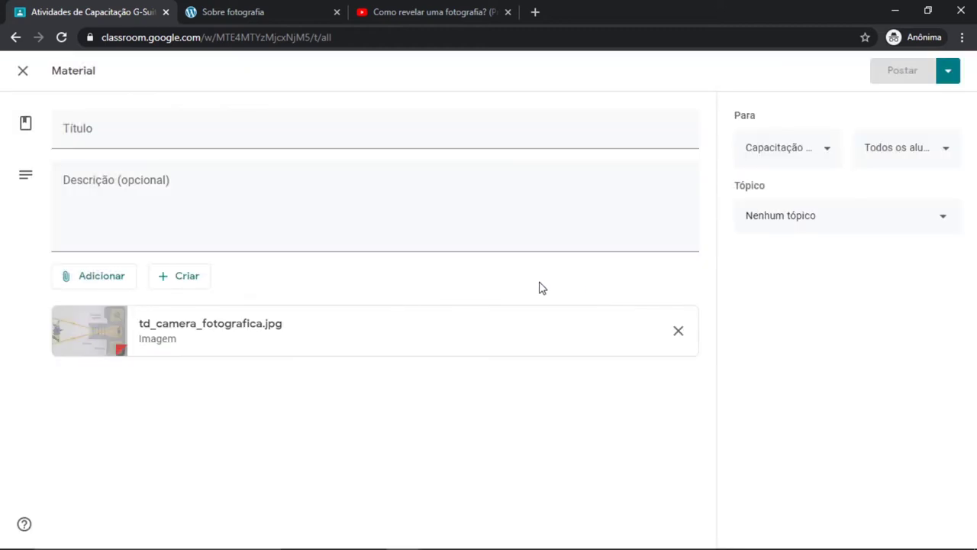
- Title the material "Como Funciona Uma Câmera Digital?" and post it under the topic "Semana 2 - Básicos da Fotografia"
{"action": "left_click", "coordinate": [264, 133]}
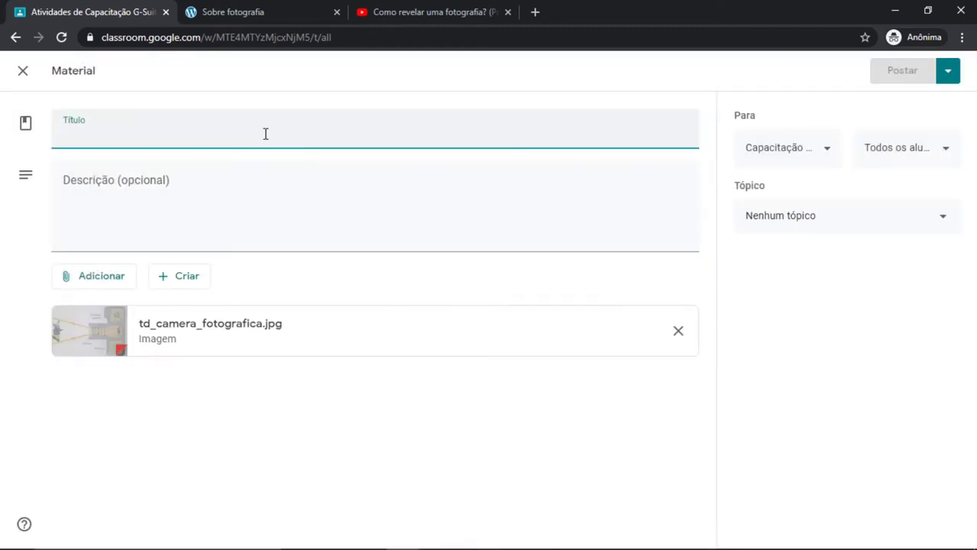
{"action": "type", "text": "Como Funciona Uma Câmera Digital?"}
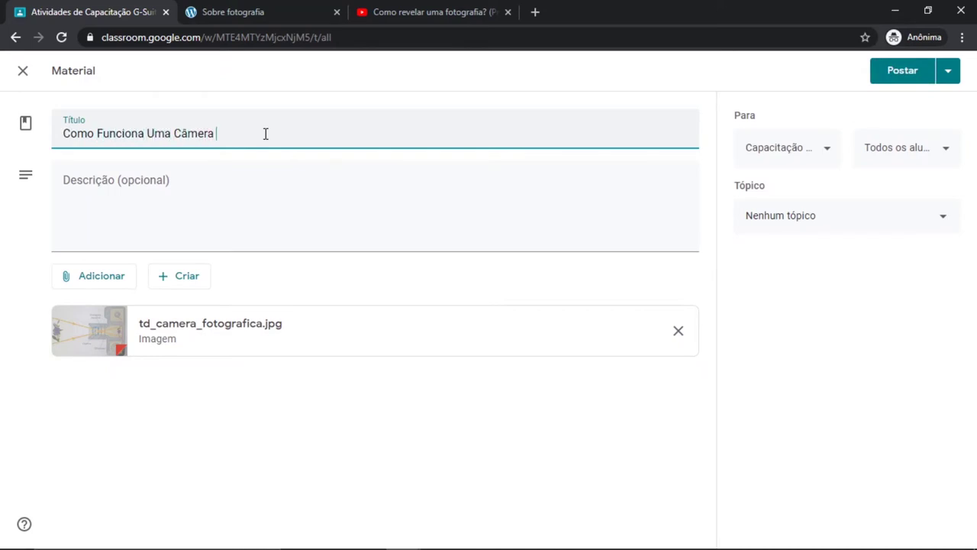
{"action": "left_click", "coordinate": [821, 146]}
{"action": "left_click", "coordinate": [848, 146]}
{"action": "left_click", "coordinate": [911, 146]}
{"action": "left_click", "coordinate": [912, 146]}
{"action": "left_click", "coordinate": [829, 216]}
{"action": "left_click", "coordinate": [830, 332]}
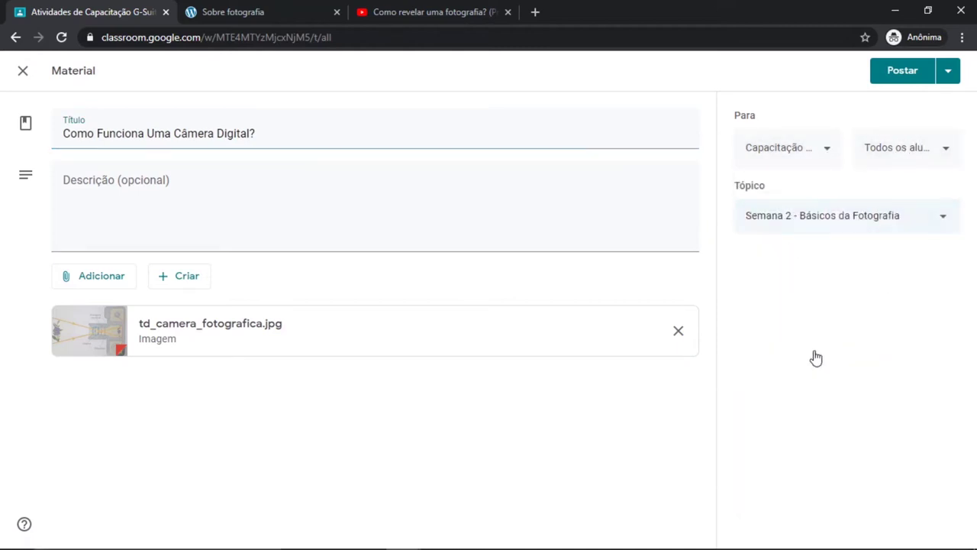
{"action": "left_click", "coordinate": [907, 70]}
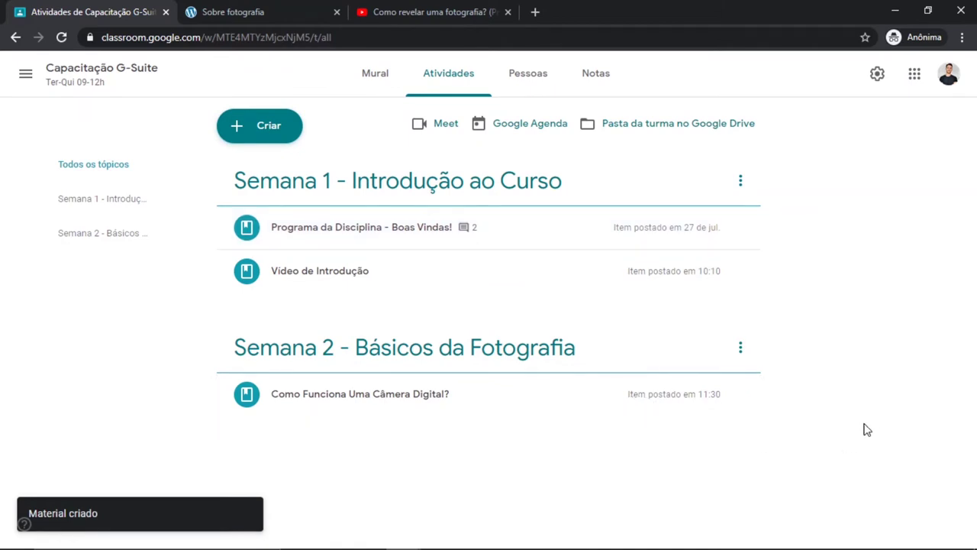
- Preview the contents of the "Programa da Disciplina - Boas Vindas!" and "Vídeo de Introdução" materials in Semana 1
{"action": "left_click", "coordinate": [365, 232]}
{"action": "left_click", "coordinate": [425, 468]}
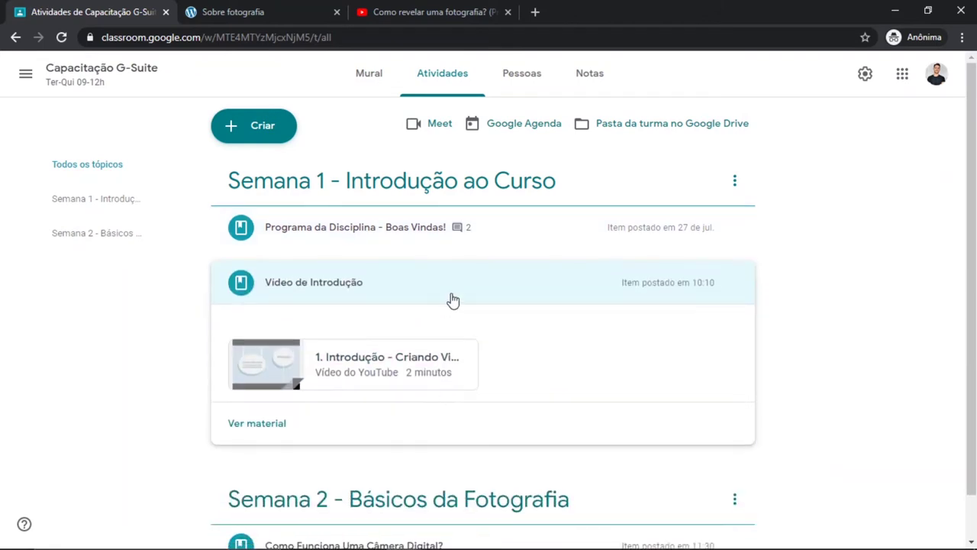
{"action": "left_click", "coordinate": [451, 288]}
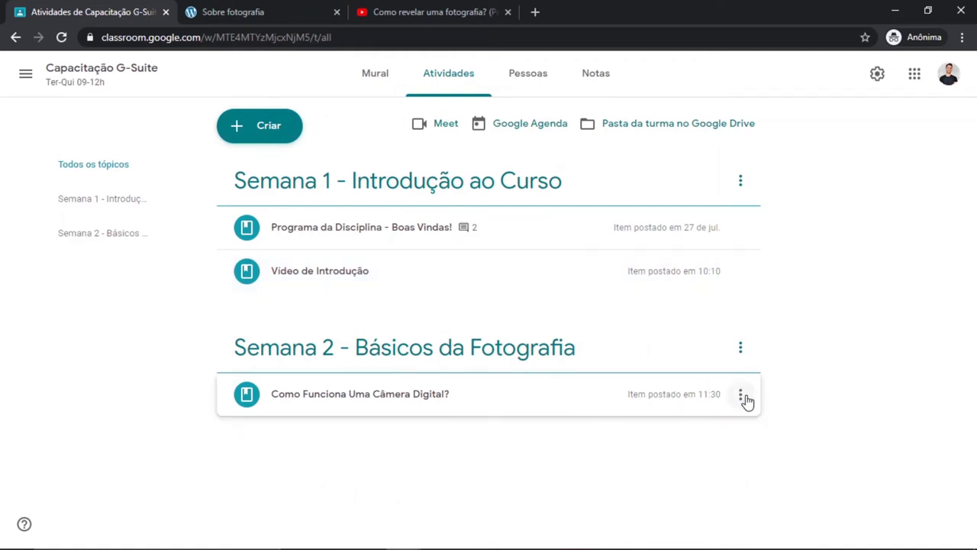
- Edit the "Como Funciona Uma Câmera Digital?" material and change its title to "Materiais de Leitura e Referências"
{"action": "left_click", "coordinate": [740, 396]}
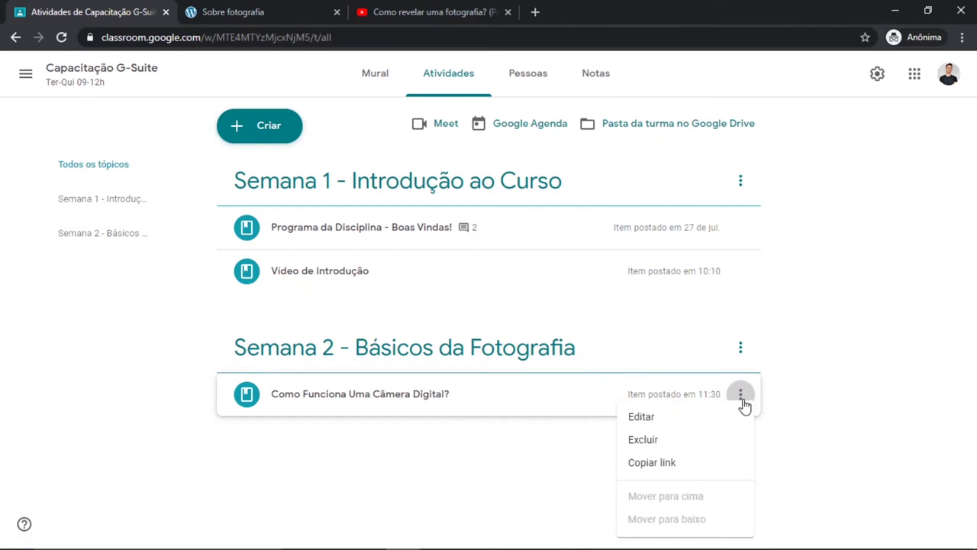
{"action": "left_click", "coordinate": [671, 420]}
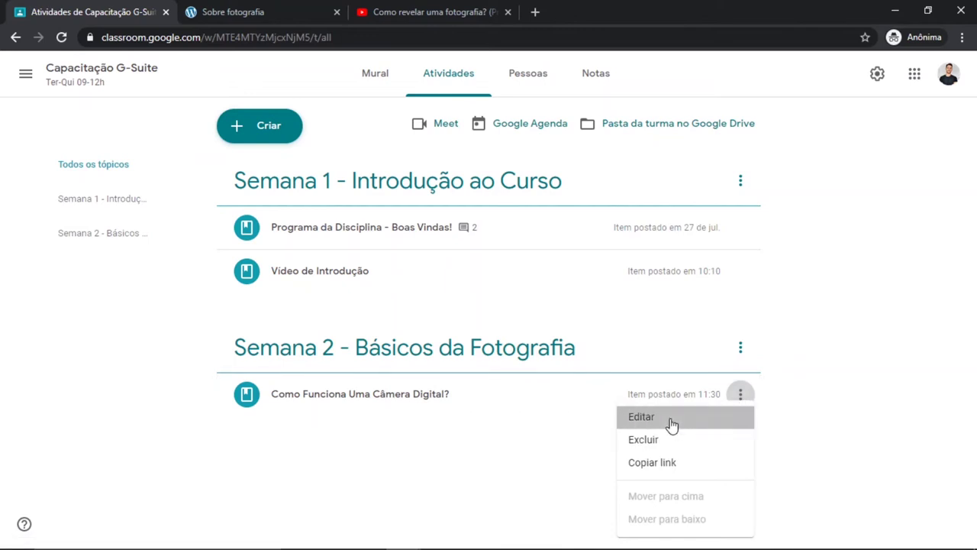
{"action": "triple_click", "coordinate": [319, 138]}
{"action": "type", "text": "Materia"}
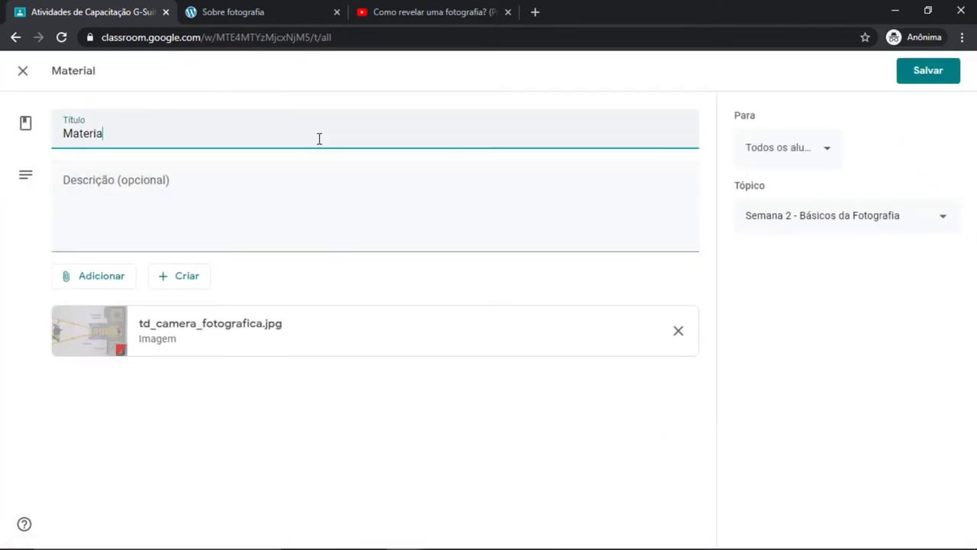
{"action": "type", "text": "is de Leitura e Referências"}
- Enter the material's description as "Estes são os materiais desta semana. Abraços."
{"action": "key", "text": "Tab"}
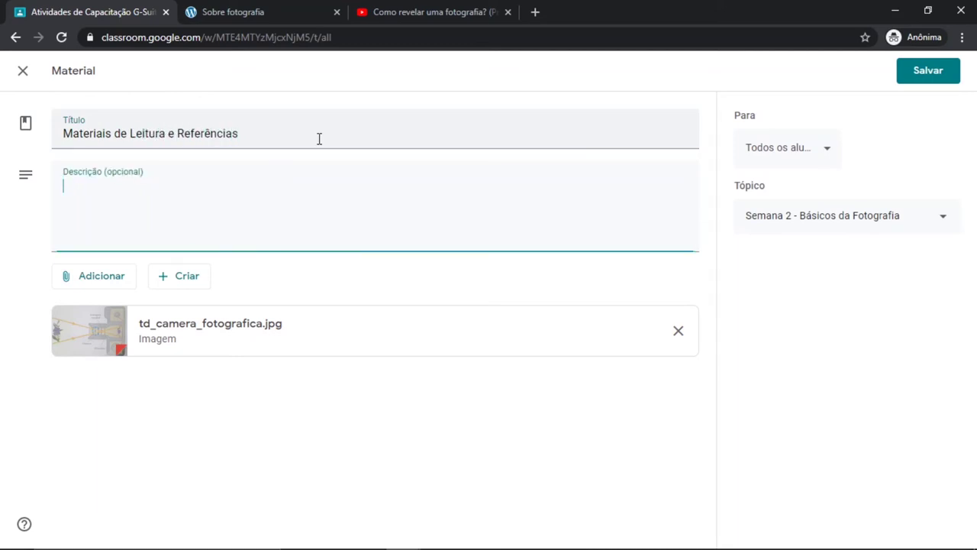
{"action": "type", "text": "Estes são os materiais desta sema"}
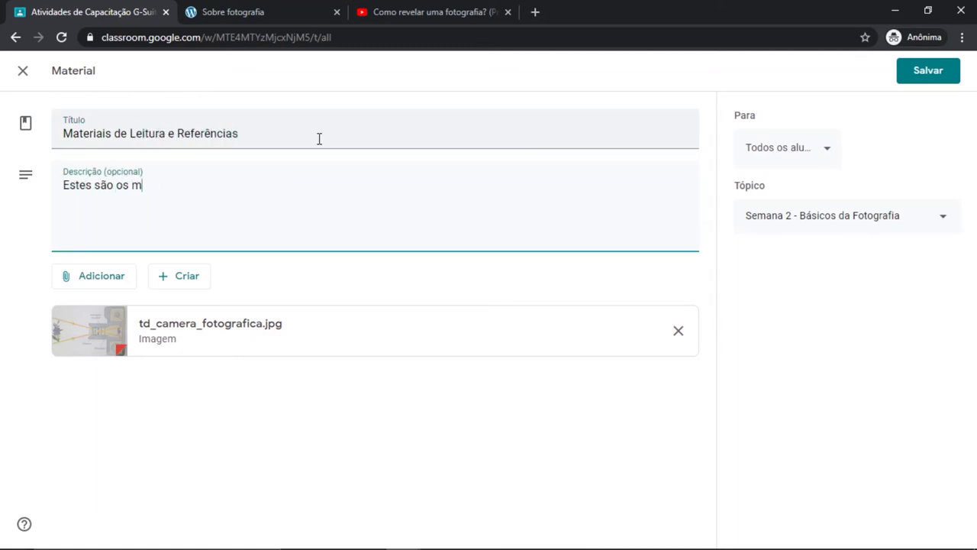
{"action": "type", "text": "na. Abraços."}
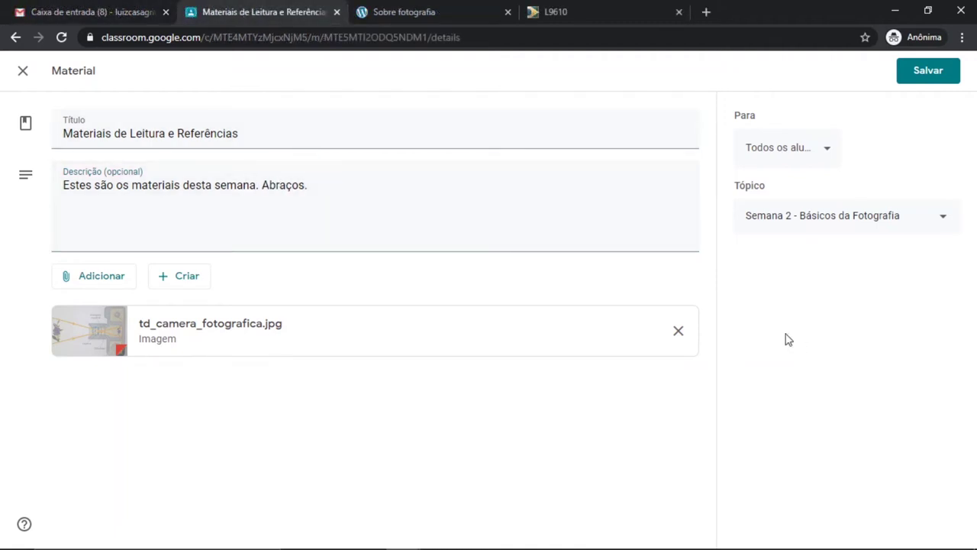
{"action": "left_click", "coordinate": [81, 278]}
{"action": "left_click", "coordinate": [107, 329]}
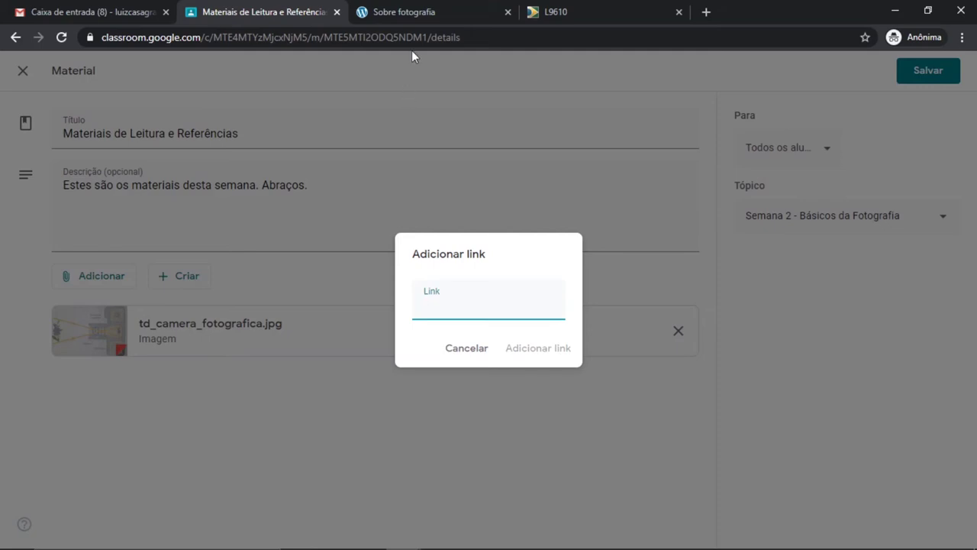
{"action": "left_click", "coordinate": [426, 11]}
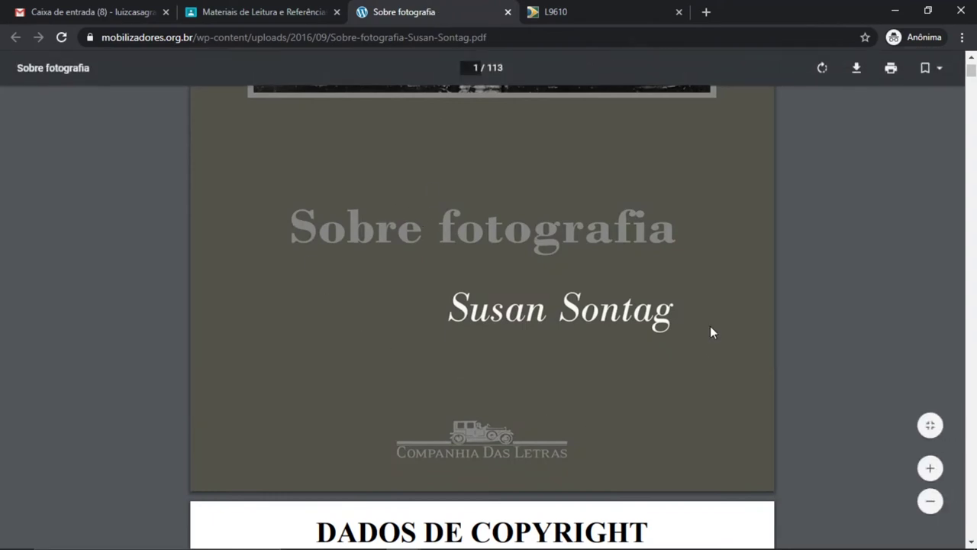
{"action": "scroll", "coordinate": [336, 302], "scroll_direction": "down", "scroll_amount": 5}
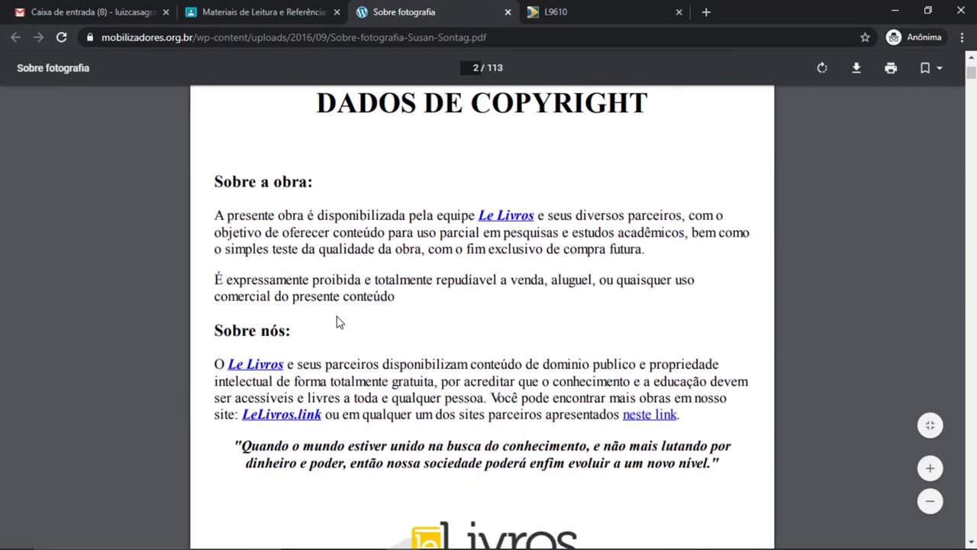
{"action": "left_click_drag", "start_coordinate": [323, 373], "coordinate": [589, 412]}
{"action": "left_click", "coordinate": [588, 413]}
{"action": "scroll", "coordinate": [586, 405], "scroll_direction": "up", "scroll_amount": 3}
{"action": "left_click", "coordinate": [284, 9]}
{"action": "type", "text": "https://www.mobilizadores.org.br/wp-content/uploads/2016/09/Sobre-fotografia-Susan-Sontag.pdf"}
{"action": "left_click", "coordinate": [530, 350]}
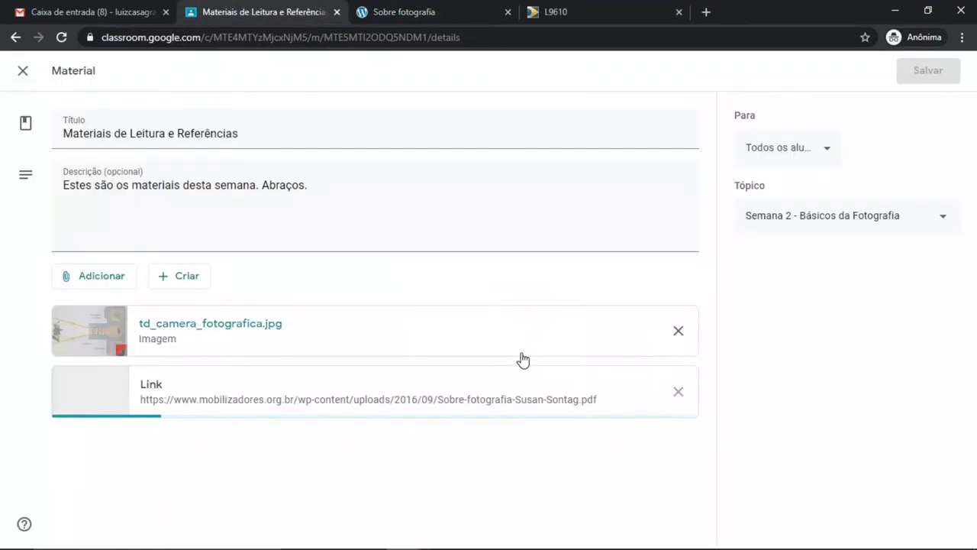
- Upload the video file "Produção - Gravando com celulares, webcams ou câmeras.mp4" as an attachment to the material and preview it
{"action": "left_click", "coordinate": [98, 277]}
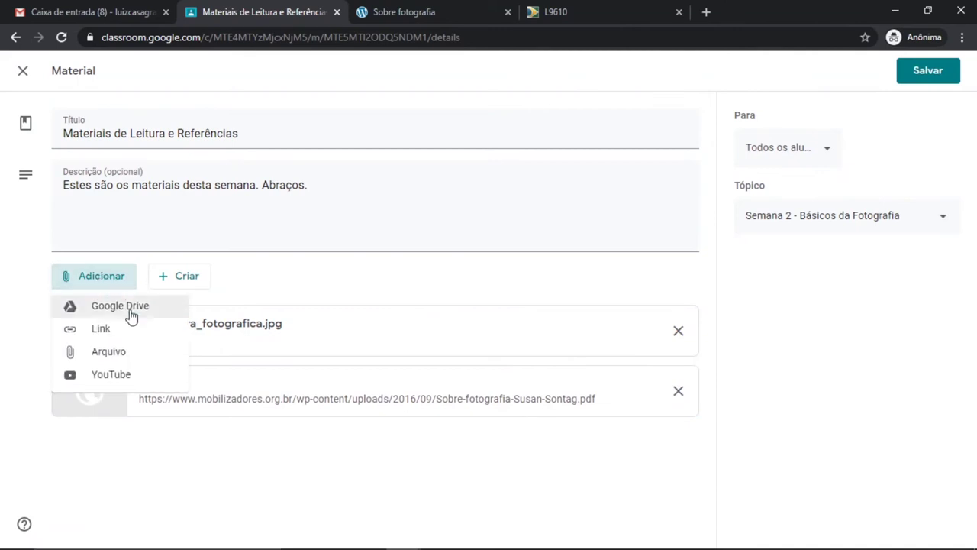
{"action": "left_click", "coordinate": [128, 354]}
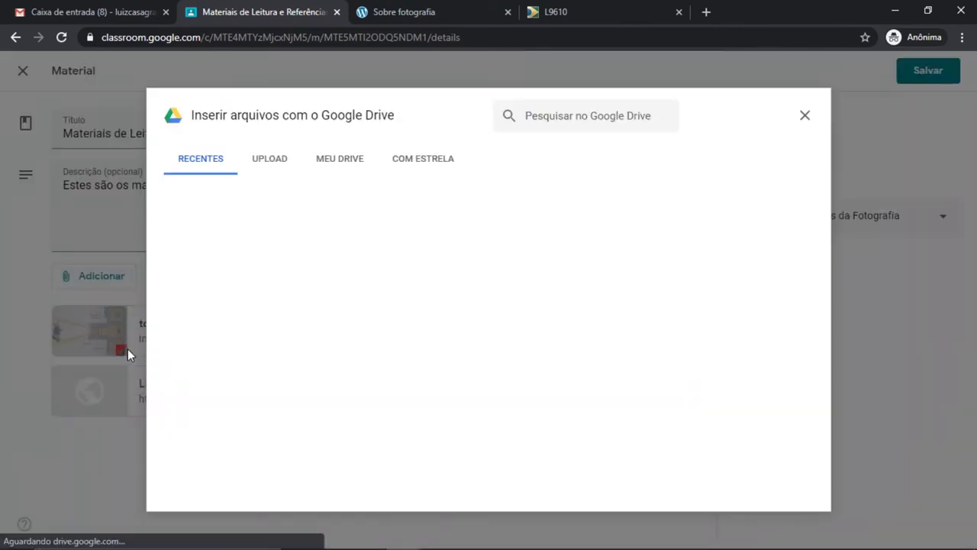
{"action": "left_click", "coordinate": [272, 159]}
{"action": "left_click", "coordinate": [470, 390]}
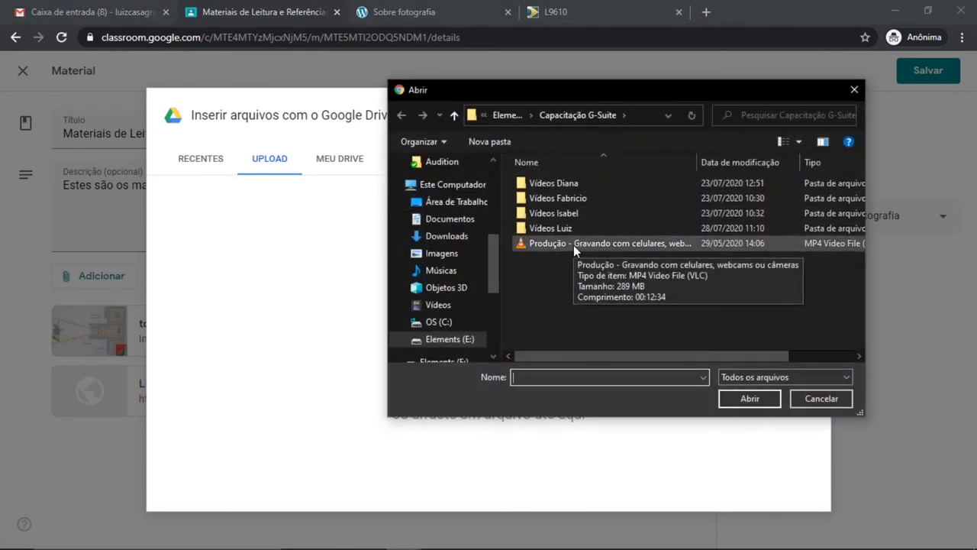
{"action": "left_click", "coordinate": [573, 245]}
{"action": "left_click", "coordinate": [754, 398]}
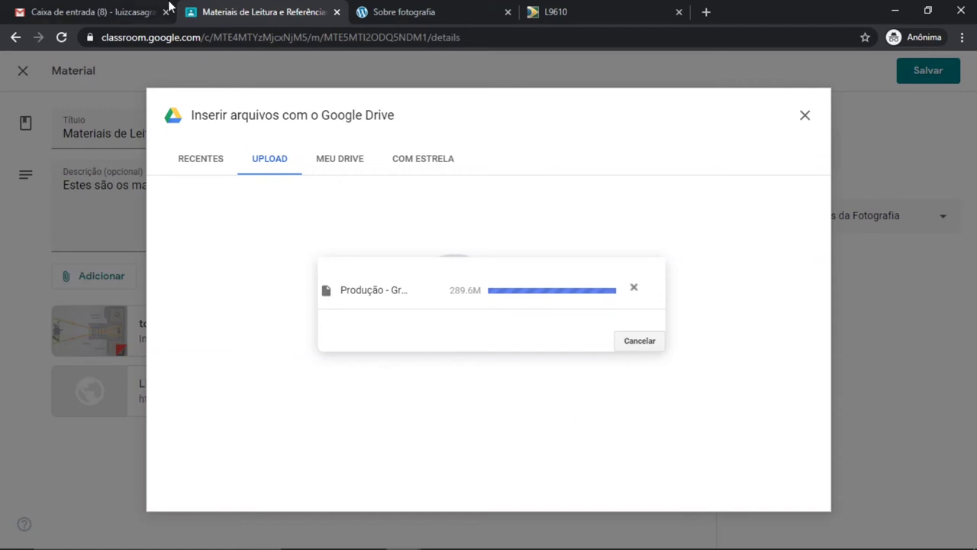
{"action": "left_click", "coordinate": [165, 11]}
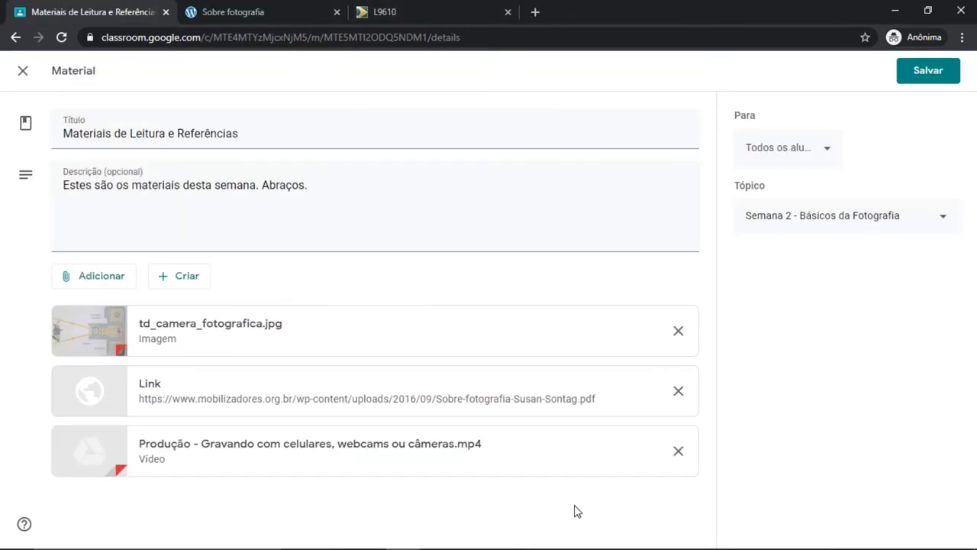
{"action": "left_click", "coordinate": [396, 453]}
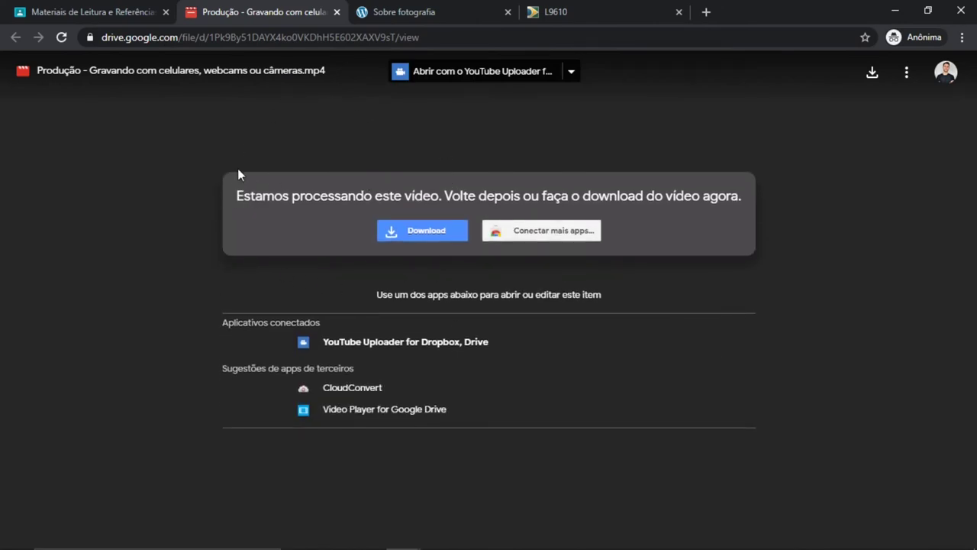
{"action": "left_click", "coordinate": [336, 12]}
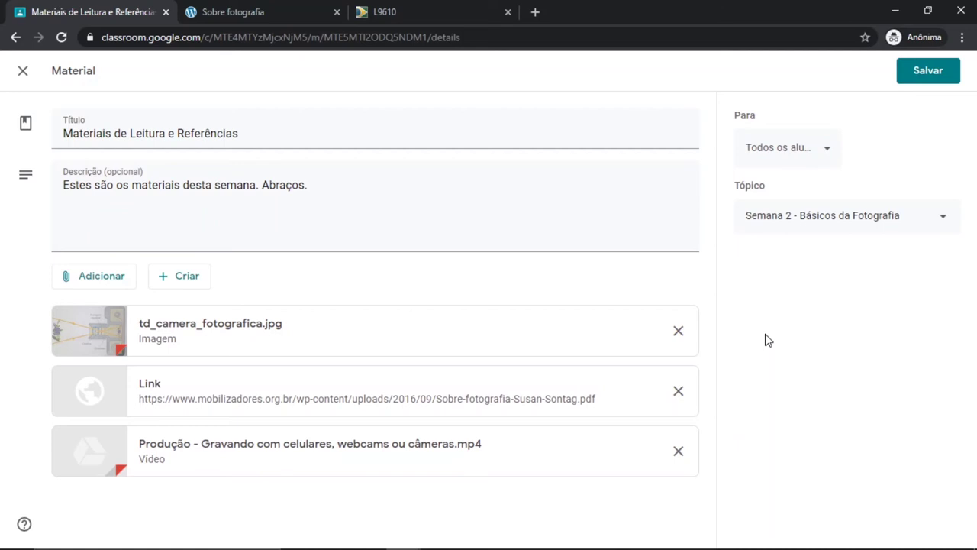
- Search YouTube for "revelar fotografia ldi ufes" and attach the video "Como revelar uma fotografia?" to the material
{"action": "left_click", "coordinate": [89, 283]}
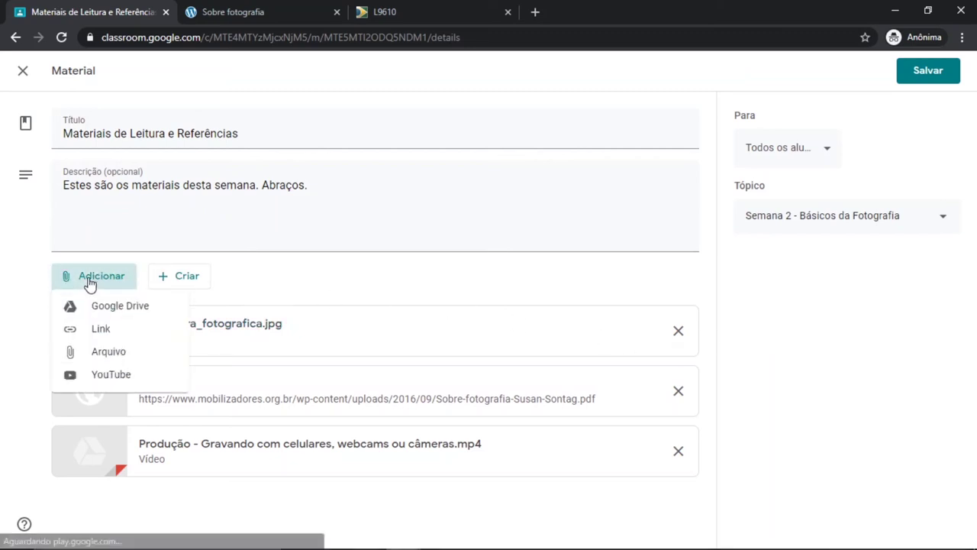
{"action": "left_click", "coordinate": [121, 374]}
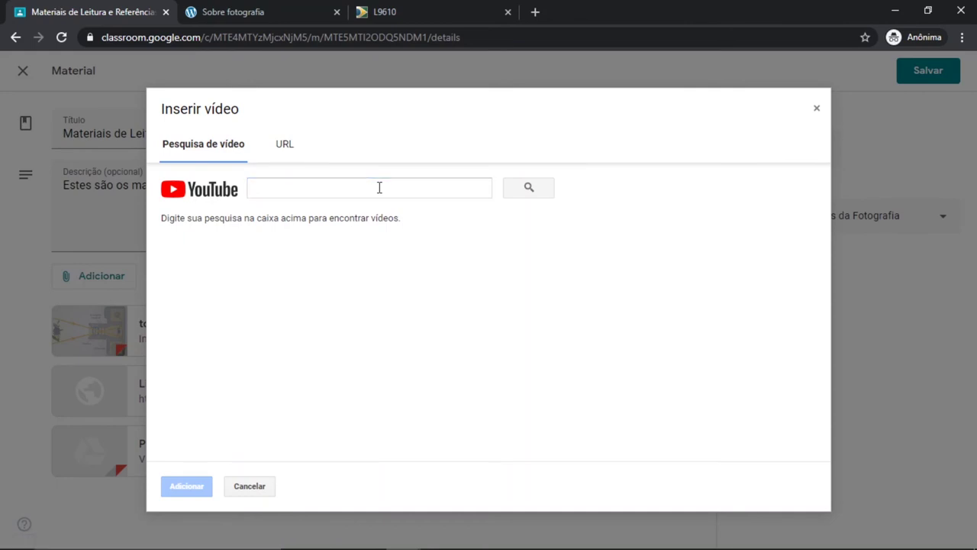
{"action": "type", "text": "revelar fotografia ldi ufes"}
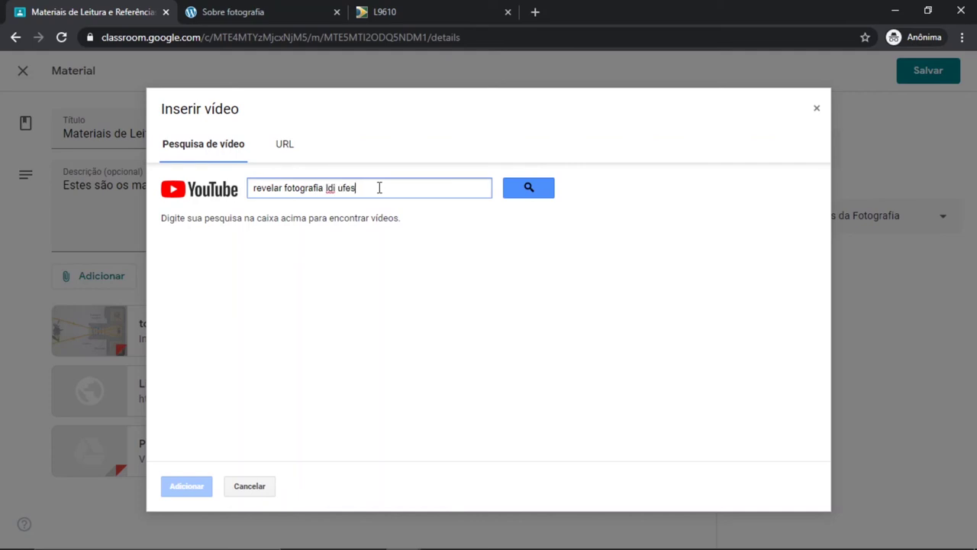
{"action": "left_click", "coordinate": [527, 187]}
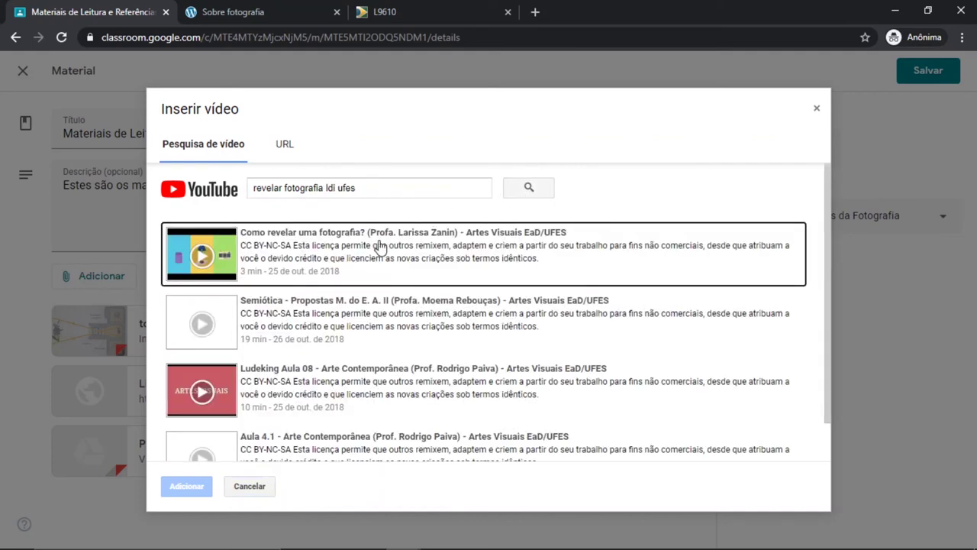
{"action": "left_click", "coordinate": [376, 255]}
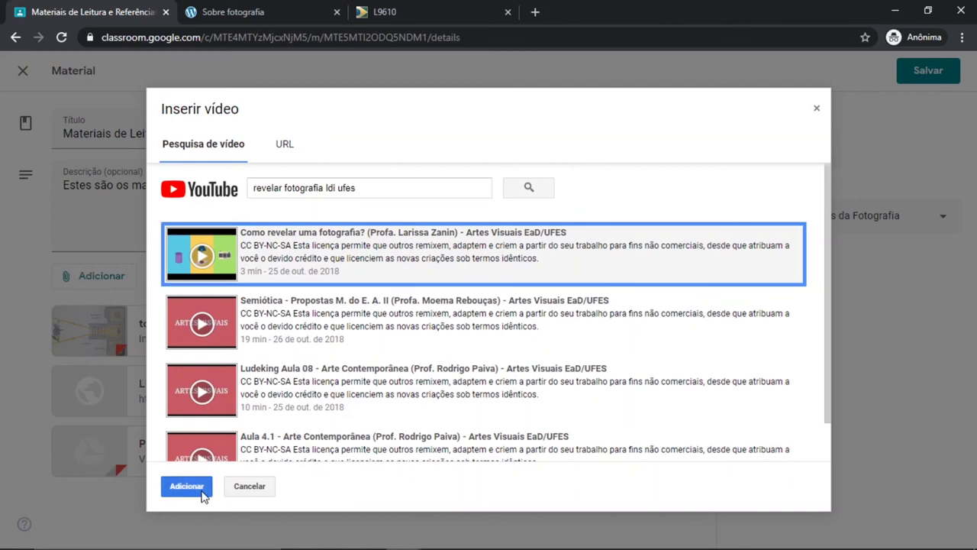
{"action": "left_click", "coordinate": [204, 489]}
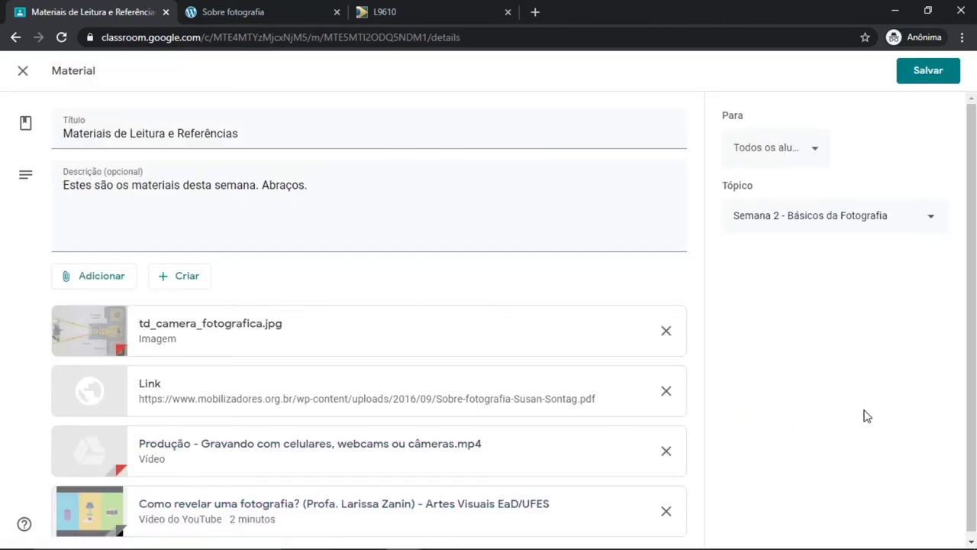
- Check the attachment list and save the changes to the "Materiais de Leitura e Referências" material
{"action": "scroll", "coordinate": [863, 414], "scroll_direction": "down", "scroll_amount": 1}
{"action": "scroll", "coordinate": [831, 245], "scroll_direction": "up", "scroll_amount": 1}
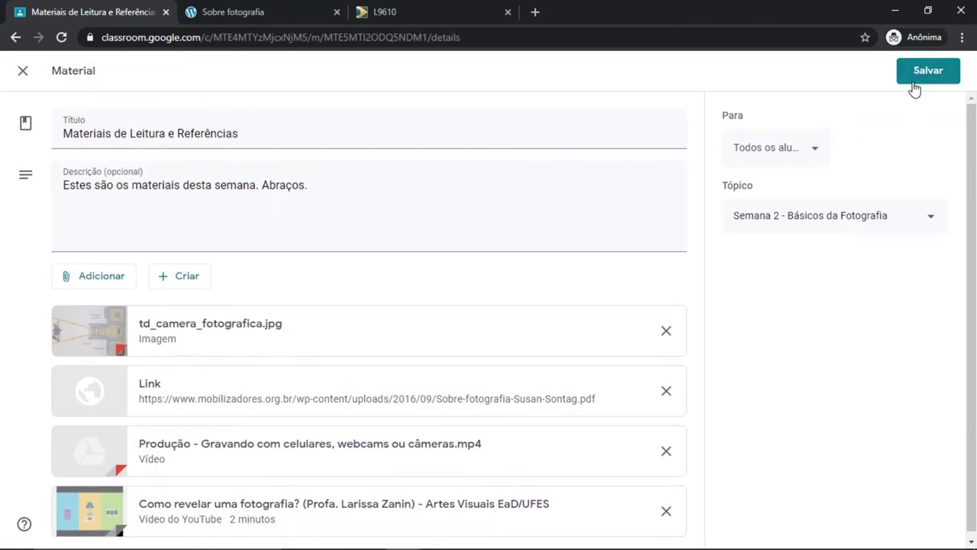
{"action": "left_click", "coordinate": [916, 77]}
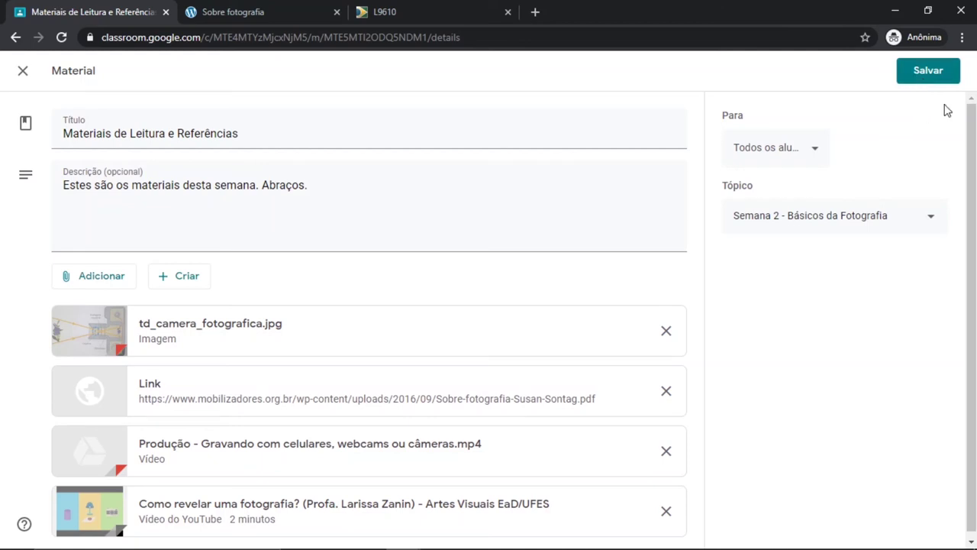
{"action": "left_click", "coordinate": [930, 80]}
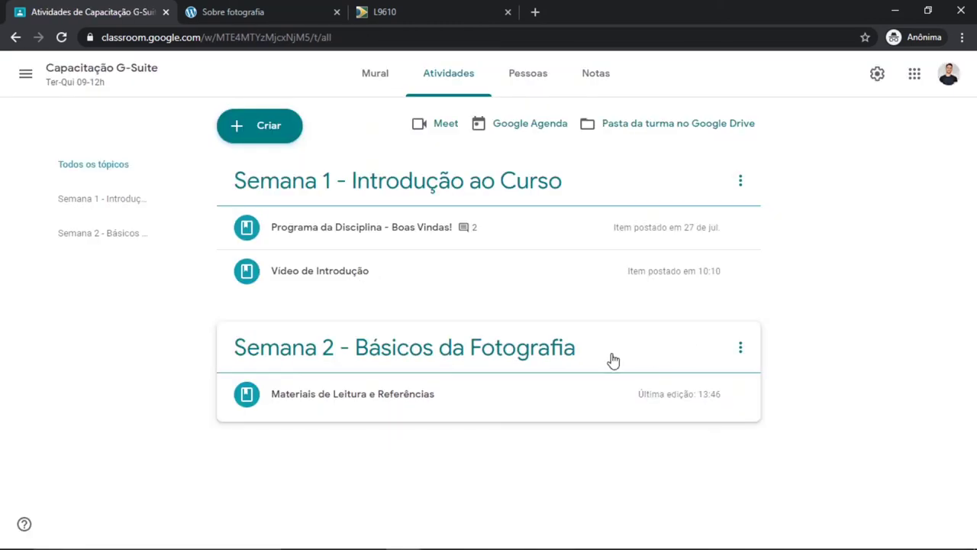
- Expand "Materiais de Leitura e Referências" in Semana 2 to view its attachments, and consult the open L9610 copyright law page
{"action": "left_click", "coordinate": [506, 395]}
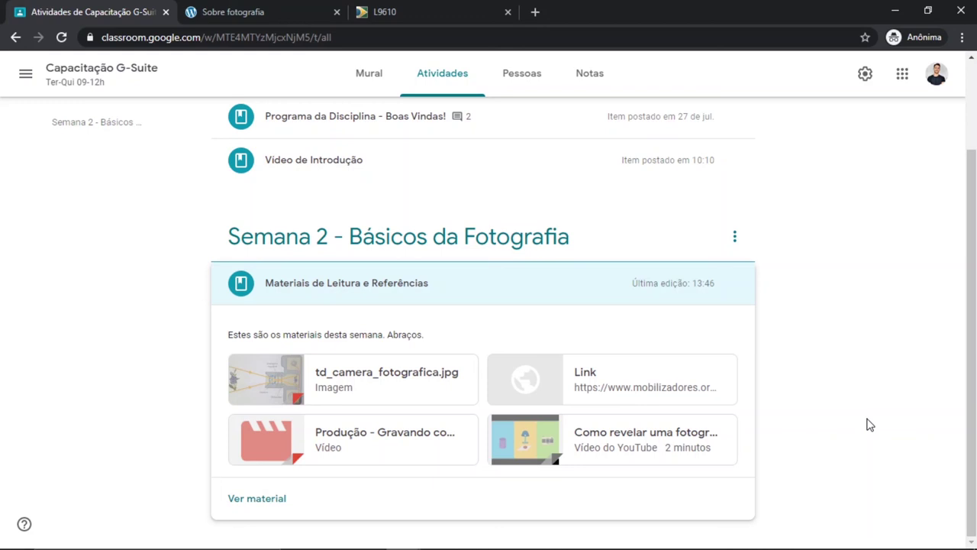
{"action": "left_click", "coordinate": [470, 7]}
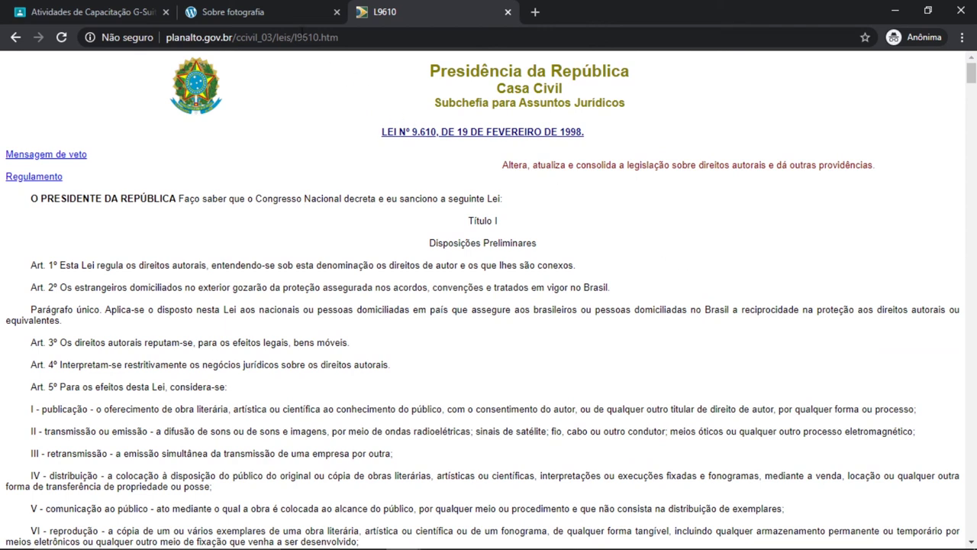
{"action": "left_click", "coordinate": [115, 8]}
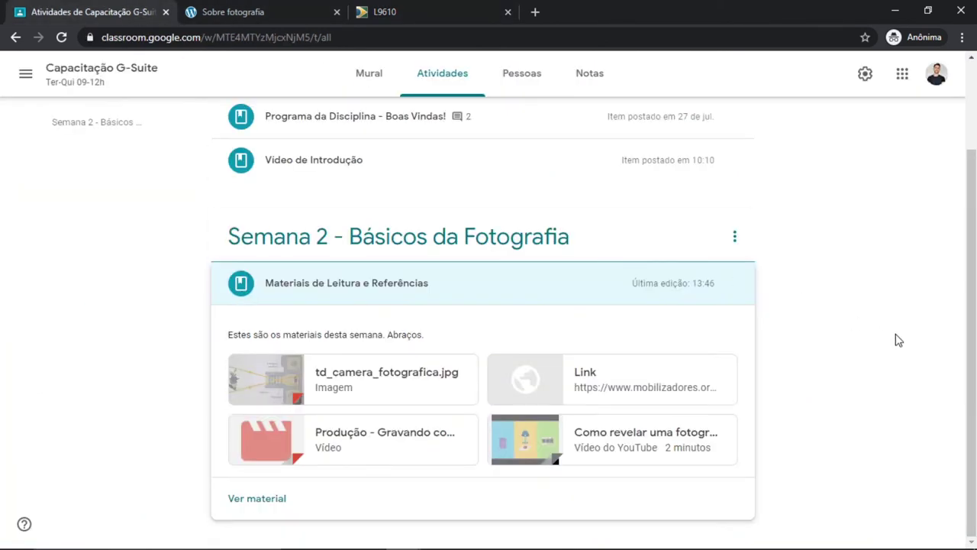